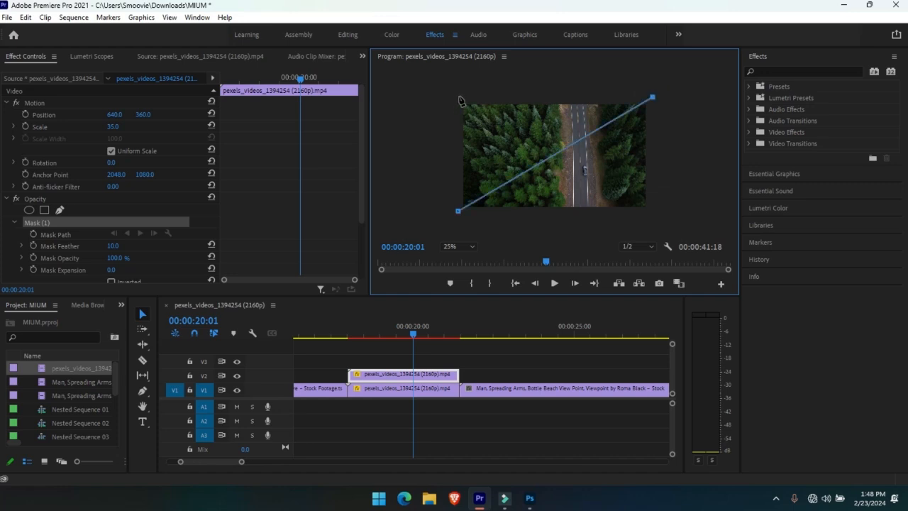
Step: Close the triangular opacity mask over the upper-left half of the V2 clip and set its mask feather to 0
{"action": "left_click", "coordinate": [458, 211]}
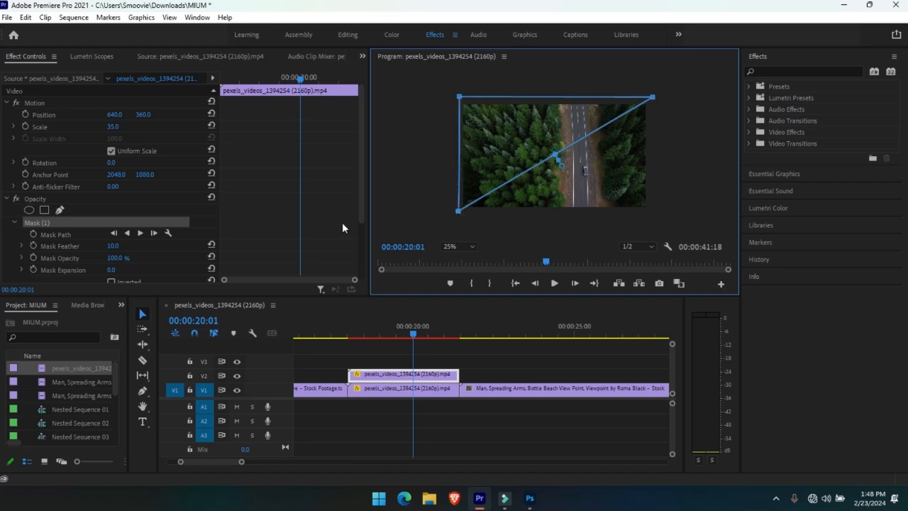
{"action": "left_click_drag", "start_coordinate": [111, 247], "coordinate": [104, 246]}
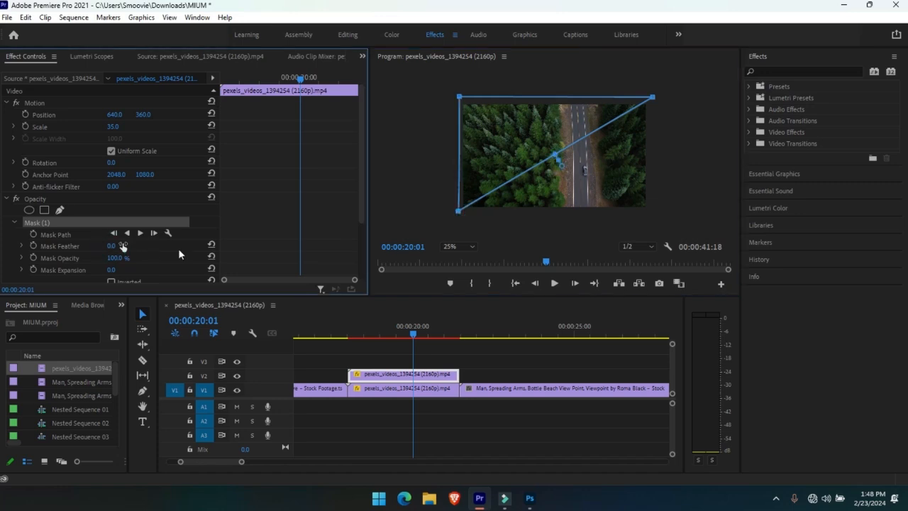
Step: Copy Mask (1) from the V2 clip and paste it into the Opacity effect of the matching V1 clip
{"action": "right_click", "coordinate": [42, 227]}
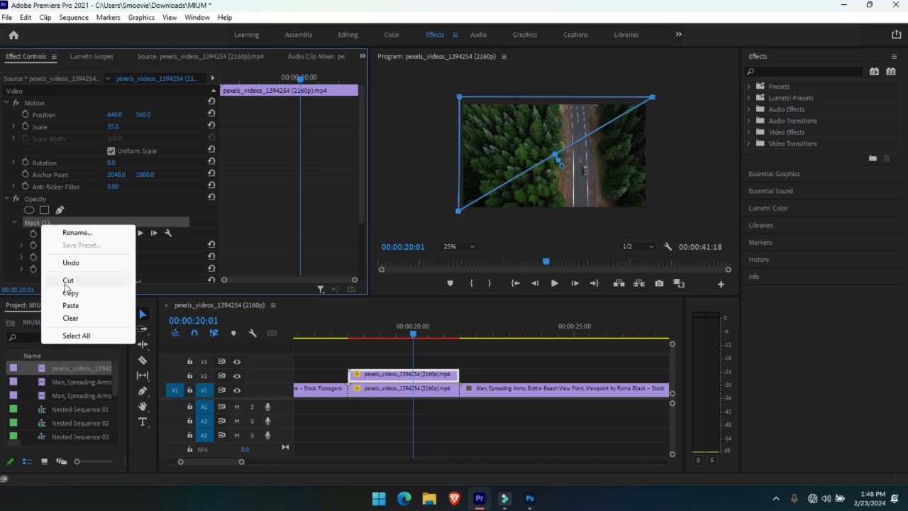
{"action": "left_click", "coordinate": [67, 293]}
{"action": "left_click", "coordinate": [388, 387]}
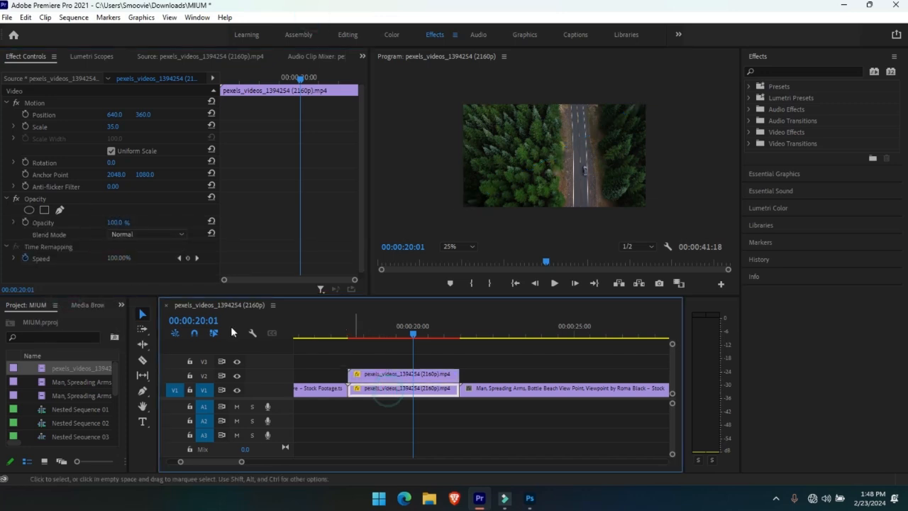
{"action": "right_click", "coordinate": [34, 200]}
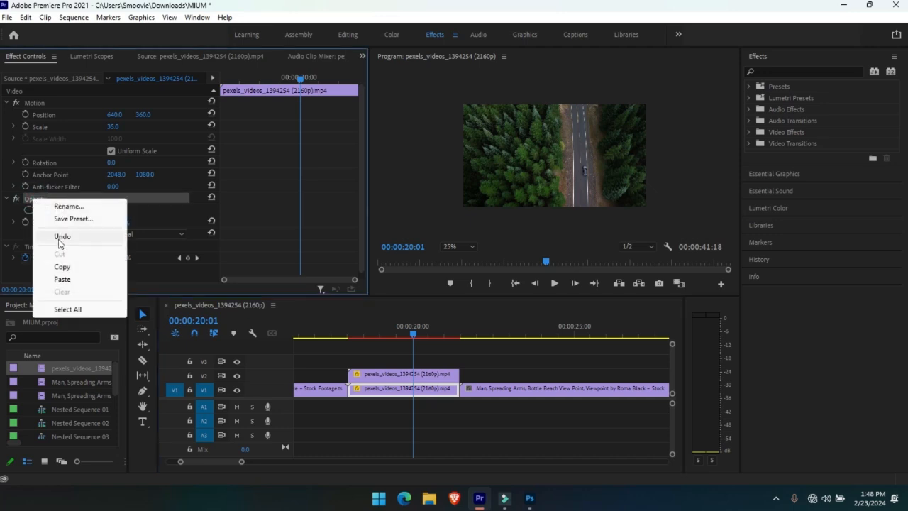
{"action": "left_click", "coordinate": [62, 279]}
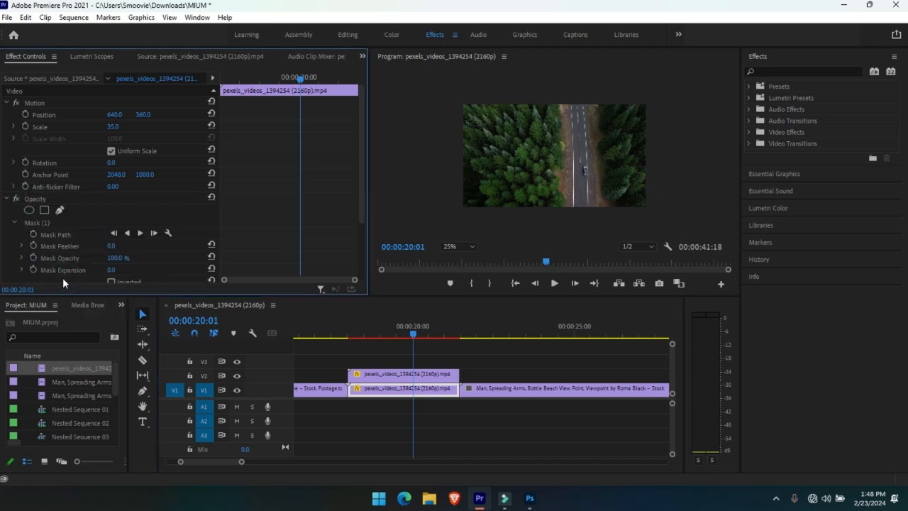
Step: Invert the pasted mask on the V1 clip so it covers the opposite diagonal half
{"action": "left_click", "coordinate": [416, 344]}
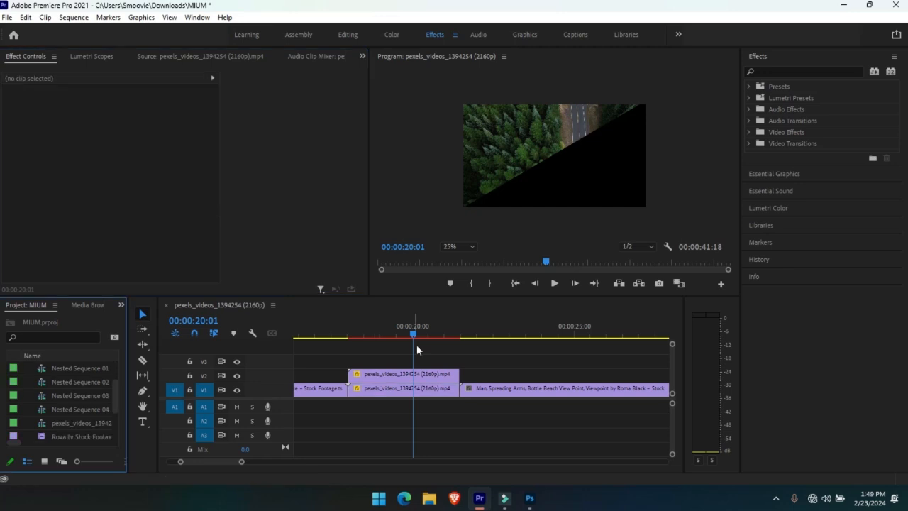
{"action": "left_click", "coordinate": [398, 392]}
{"action": "left_click", "coordinate": [360, 256]}
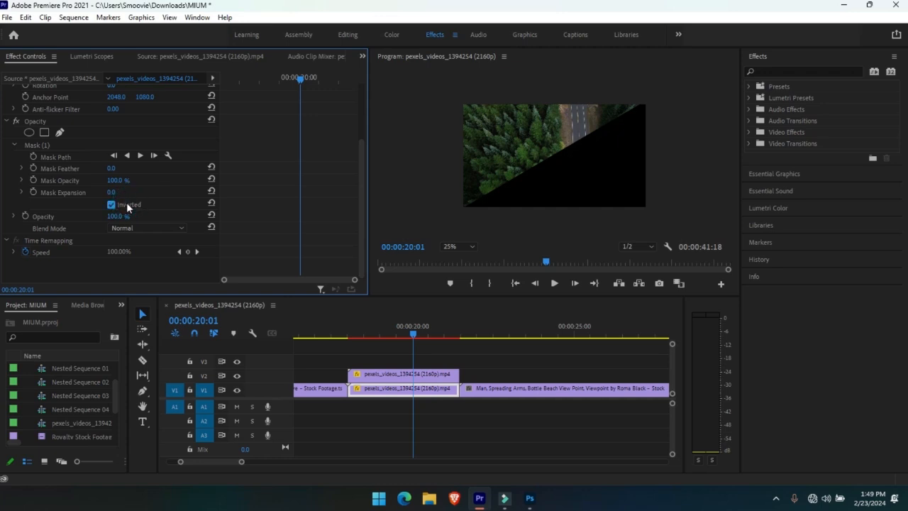
Step: Nest the masked V1 clip and the masked V2 clip as two separate sequences, keeping the default names
{"action": "right_click", "coordinate": [388, 395]}
{"action": "left_click", "coordinate": [425, 275]}
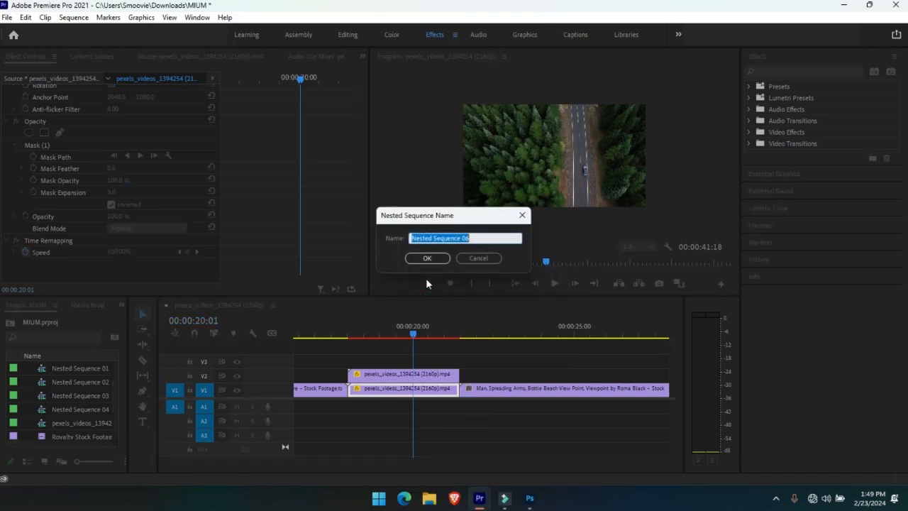
{"action": "key", "text": "Return"}
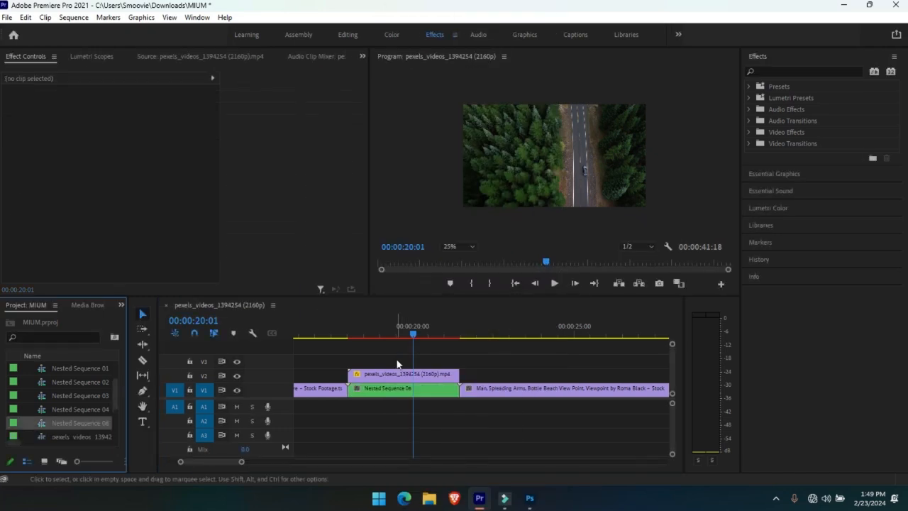
{"action": "right_click", "coordinate": [397, 374]}
{"action": "left_click", "coordinate": [426, 277]}
{"action": "key", "text": "Return"}
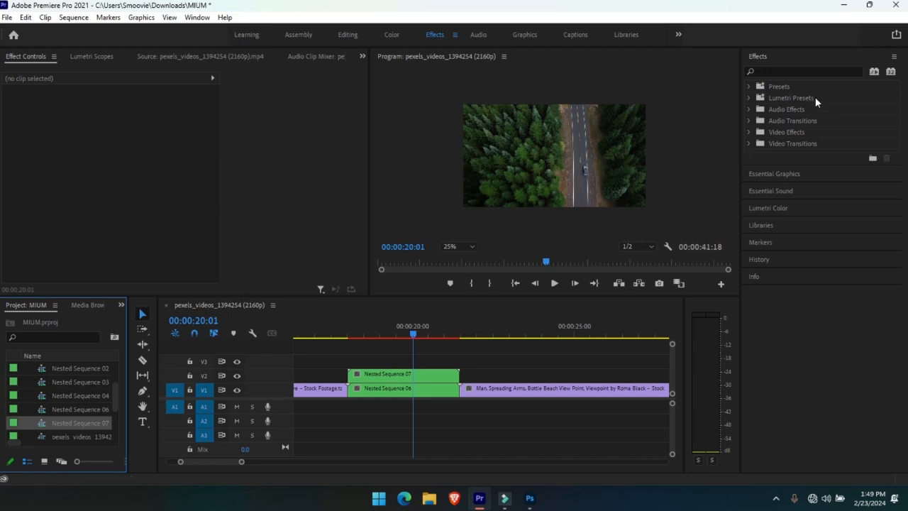
Step: Find the Distort Transform effect and apply it to both nested clips on V2 and V1
{"action": "left_click", "coordinate": [403, 373]}
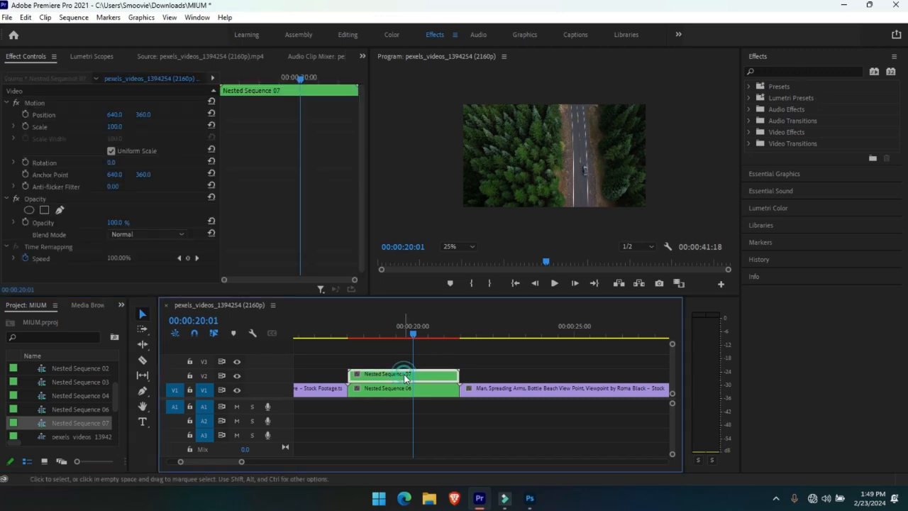
{"action": "left_click", "coordinate": [823, 72]}
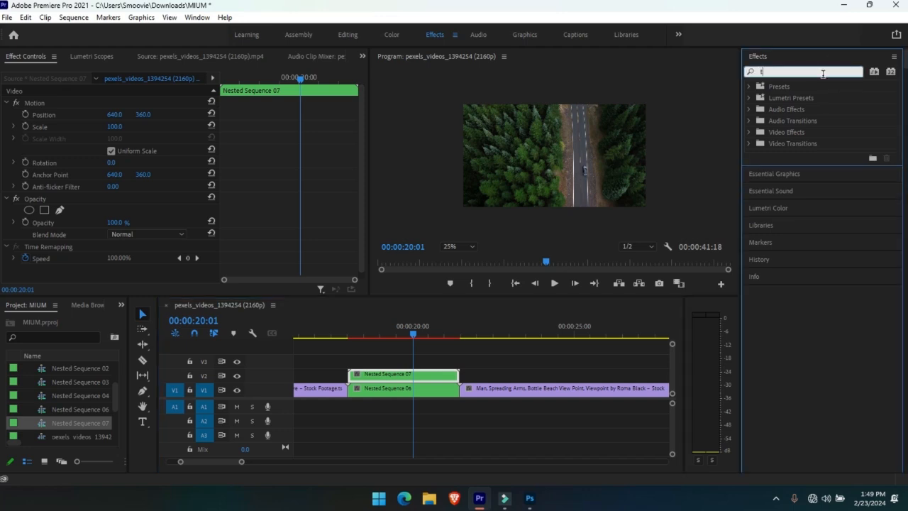
{"action": "type", "text": "transf"}
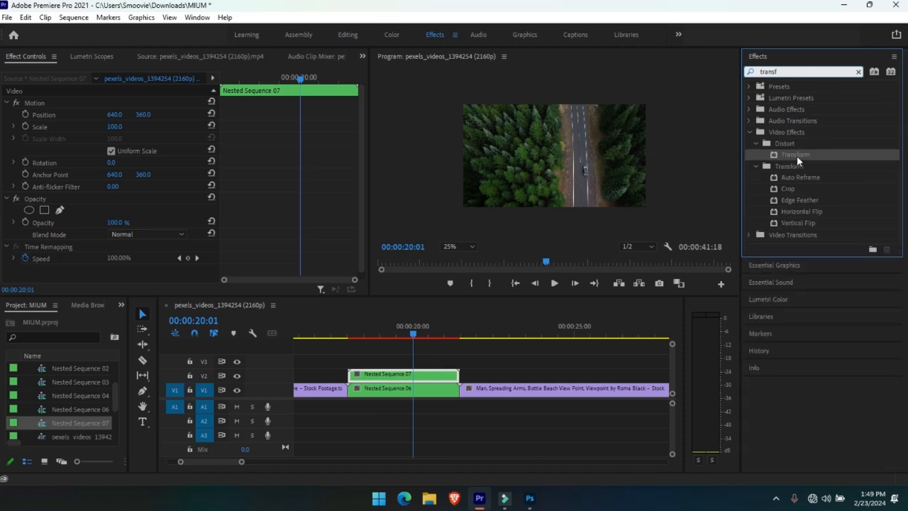
{"action": "left_click_drag", "start_coordinate": [796, 155], "coordinate": [434, 374]}
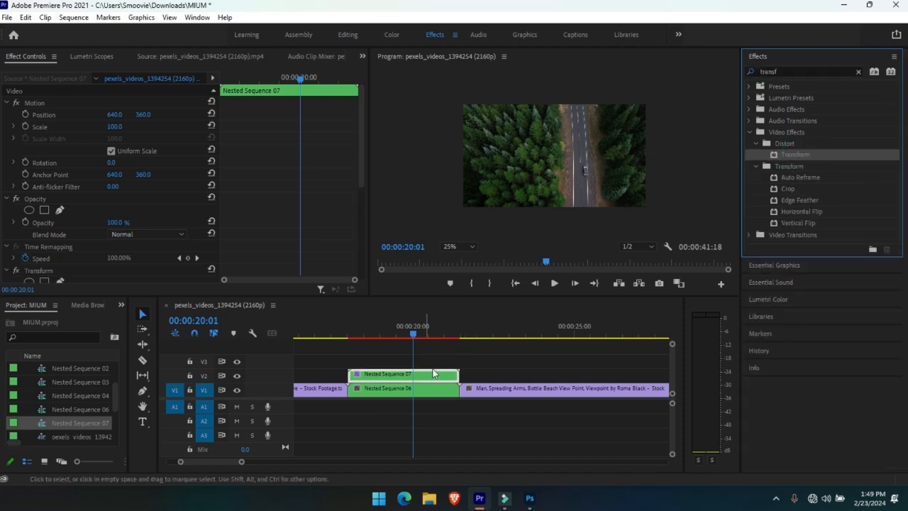
{"action": "left_click_drag", "start_coordinate": [792, 161], "coordinate": [415, 395]}
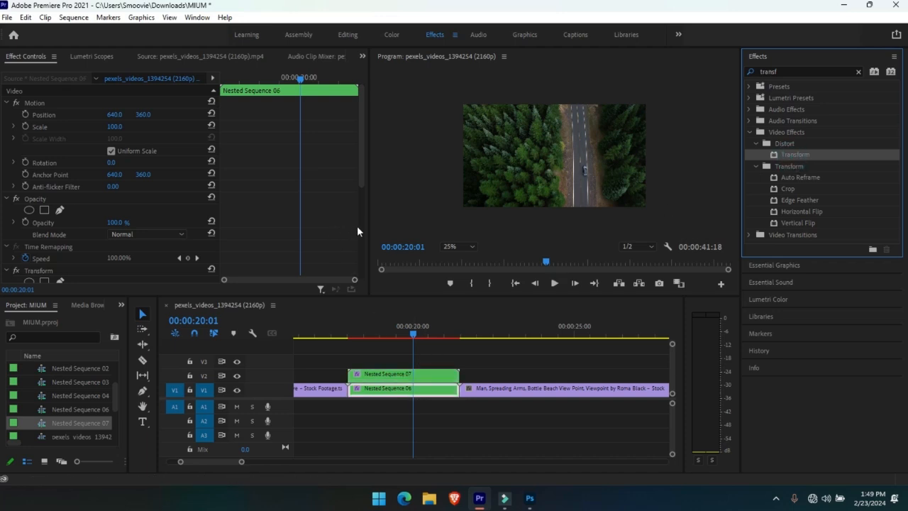
{"action": "scroll", "coordinate": [356, 231], "scroll_direction": "down", "scroll_amount": 5}
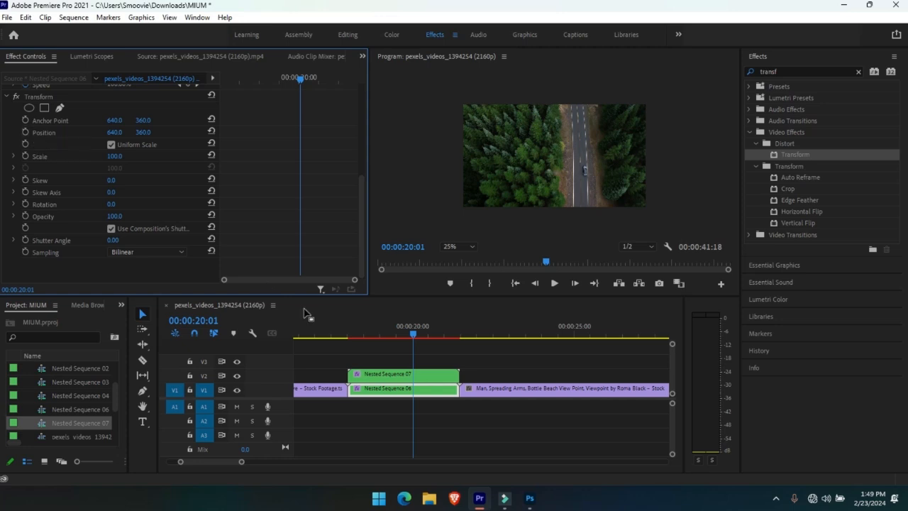
Step: Animate the V2 nest's Transform Position with a keyframe at 00:00:20:01 and another at 00:00:21:09 set to 183, -113
{"action": "left_click", "coordinate": [377, 372]}
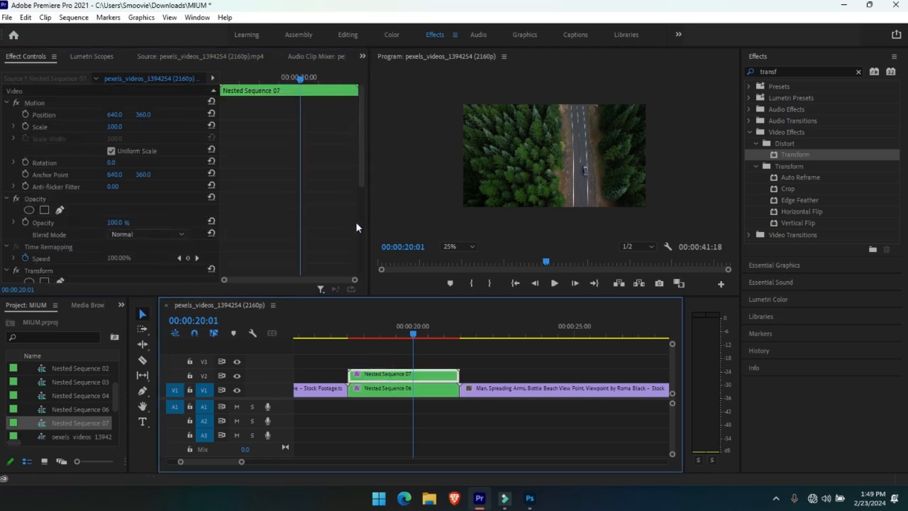
{"action": "scroll", "coordinate": [357, 226], "scroll_direction": "down", "scroll_amount": 5}
{"action": "left_click", "coordinate": [26, 133]}
{"action": "left_click_drag", "start_coordinate": [415, 336], "coordinate": [456, 338]}
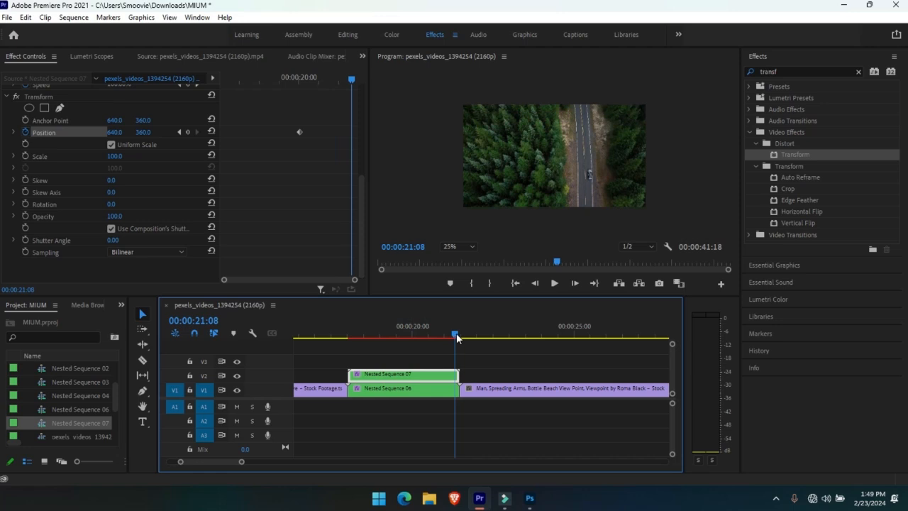
{"action": "key", "text": "Right"}
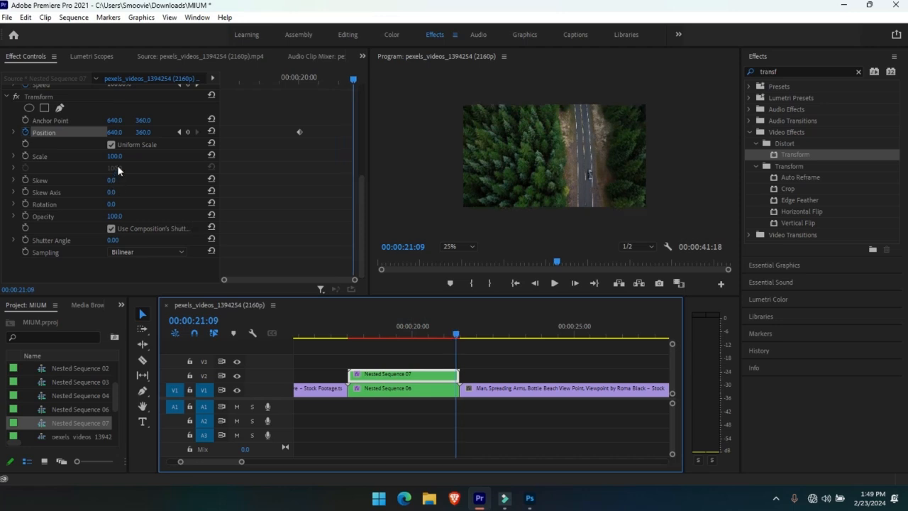
{"action": "left_click", "coordinate": [112, 132]}
{"action": "left_click_drag", "start_coordinate": [112, 133], "coordinate": [12, 133]}
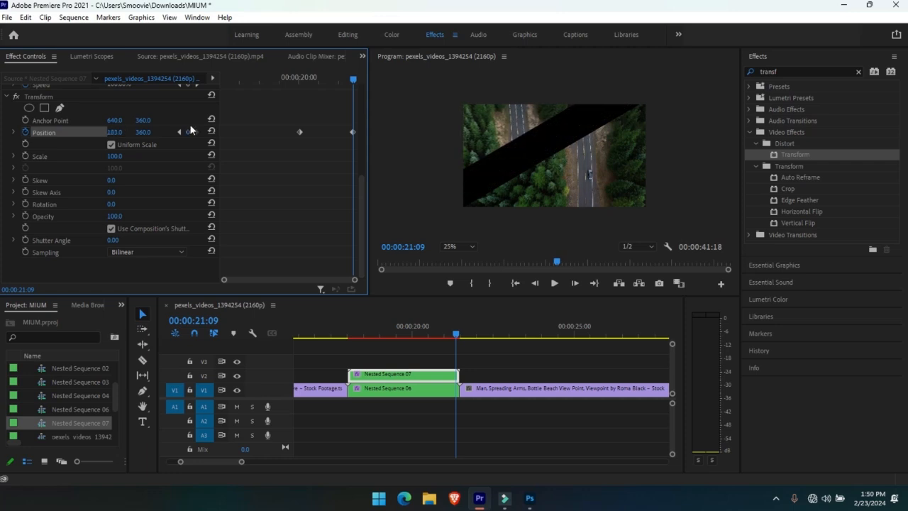
{"action": "left_click_drag", "start_coordinate": [142, 132], "coordinate": [53, 132]}
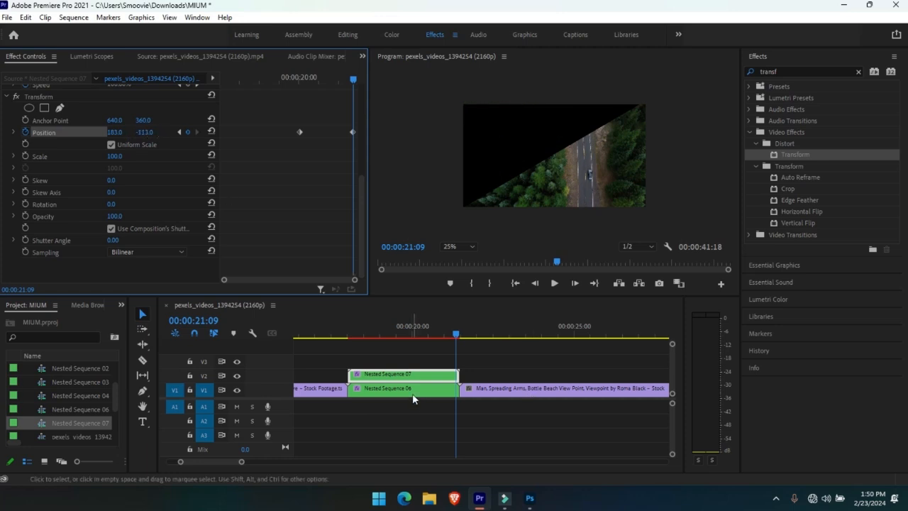
Step: Animate the V1 nest's Motion Position with a keyframe at 00:00:20:01 and another at 00:00:21:10 set to 1357, 741
{"action": "left_click", "coordinate": [454, 336]}
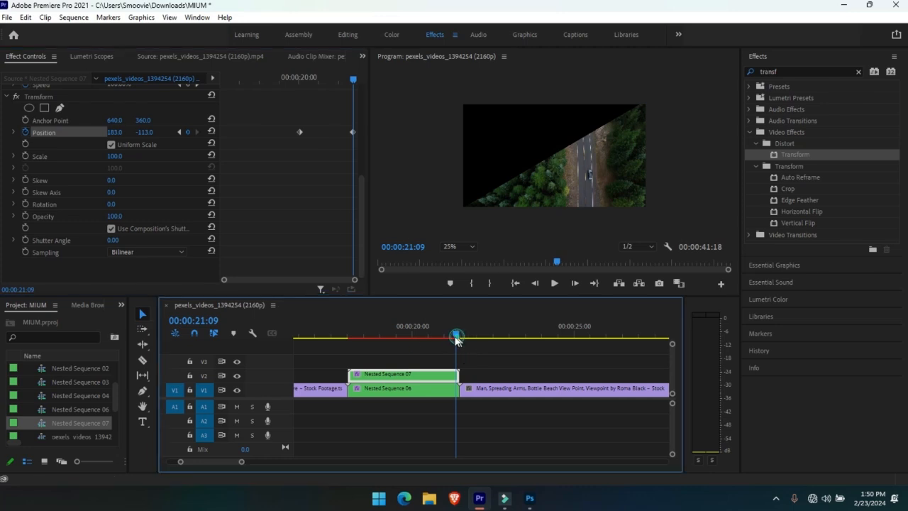
{"action": "left_click_drag", "start_coordinate": [395, 339], "coordinate": [371, 334]}
{"action": "left_click", "coordinate": [402, 337]}
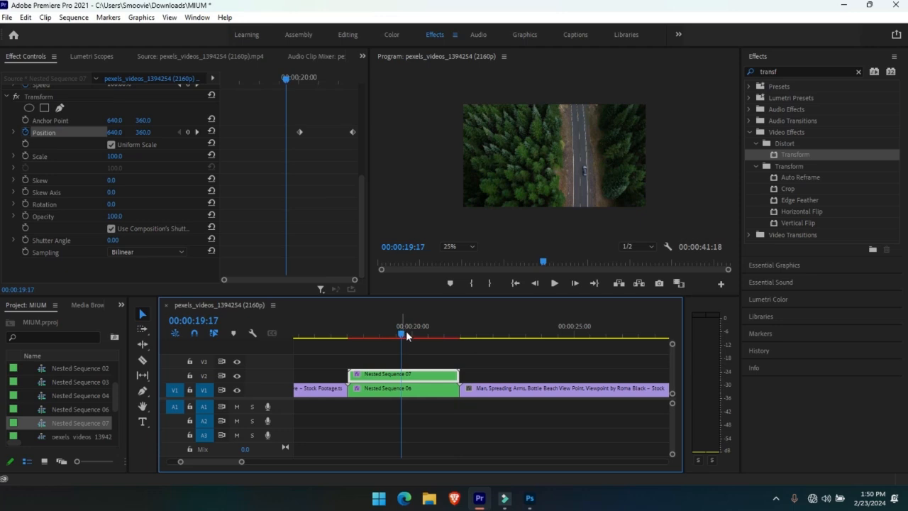
{"action": "left_click_drag", "start_coordinate": [405, 330], "coordinate": [413, 330]}
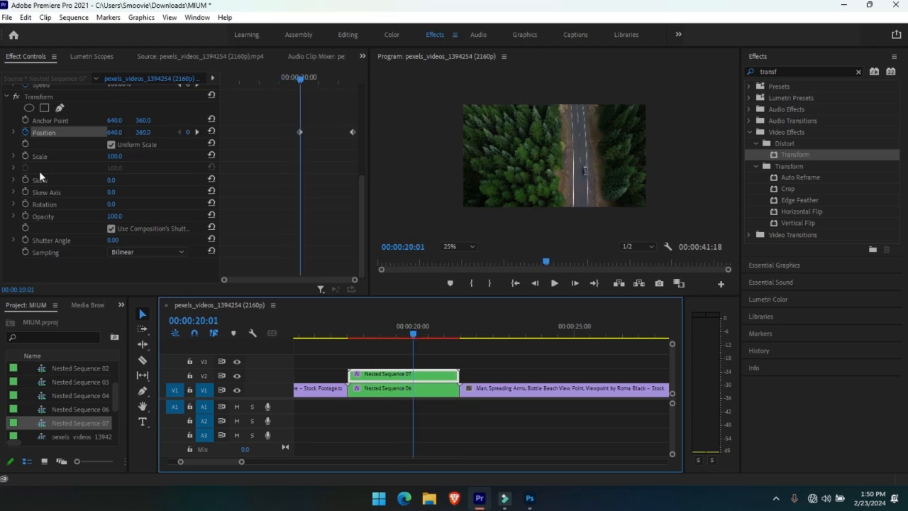
{"action": "left_click", "coordinate": [379, 390]}
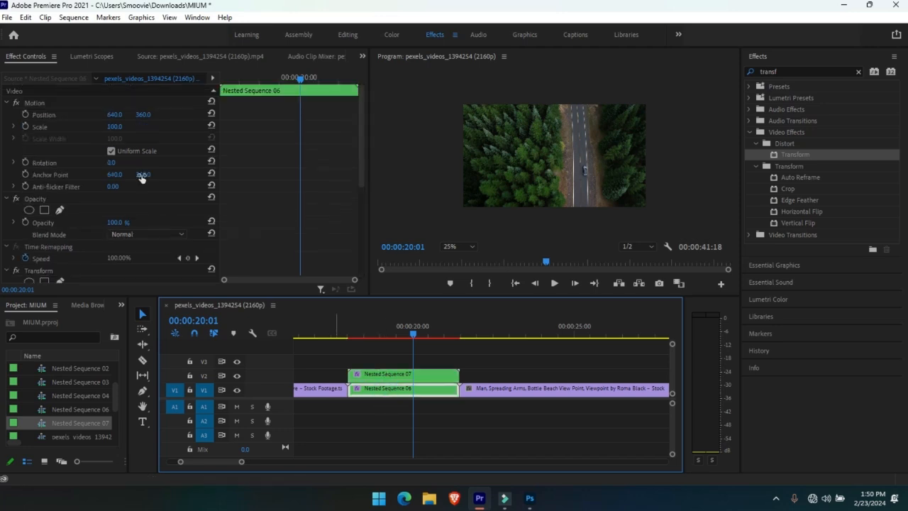
{"action": "left_click", "coordinate": [25, 115]}
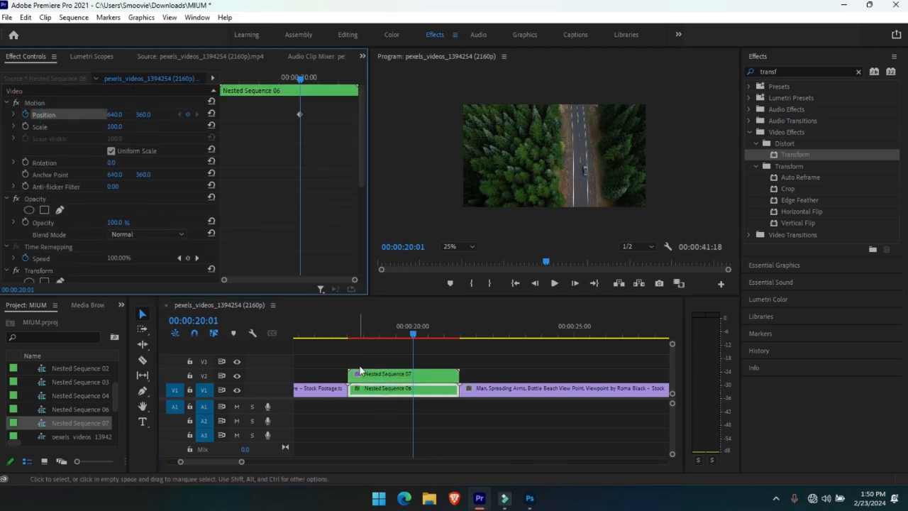
{"action": "left_click", "coordinate": [416, 334]}
{"action": "left_click_drag", "start_coordinate": [444, 335], "coordinate": [457, 337]}
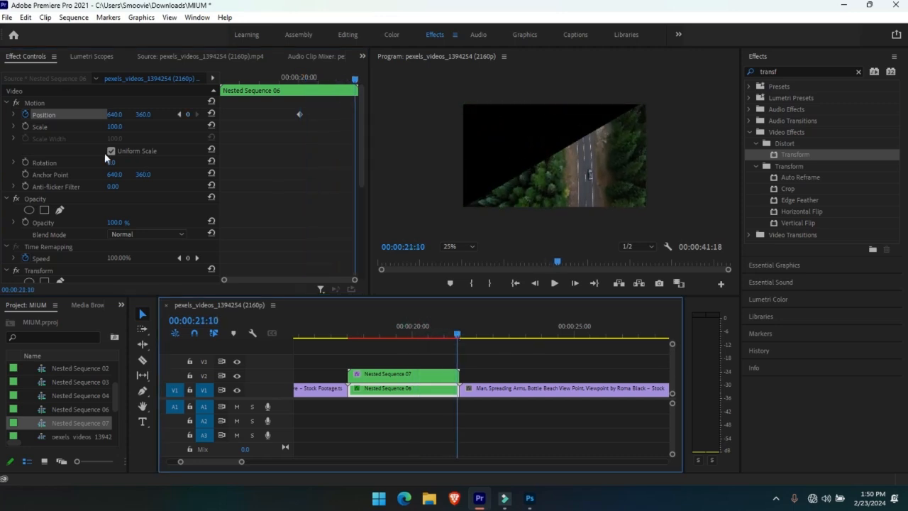
{"action": "left_click_drag", "start_coordinate": [120, 120], "coordinate": [283, 121]}
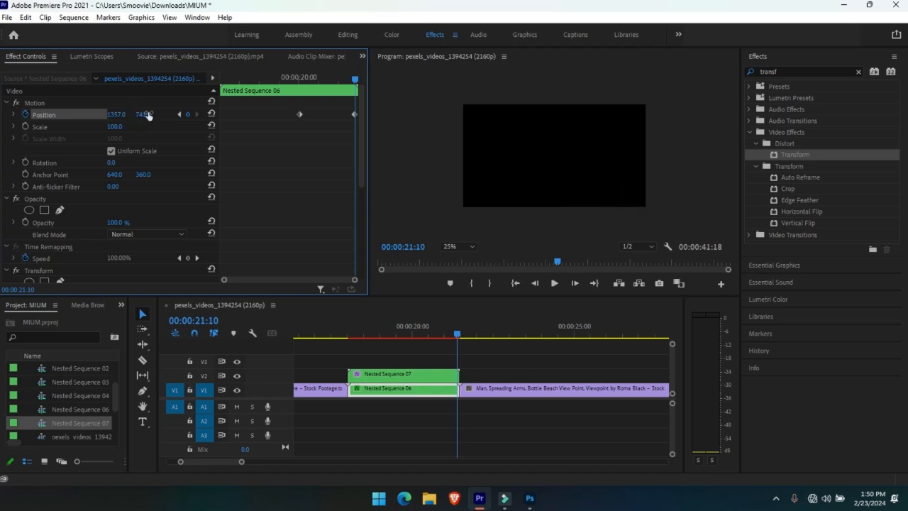
Step: Add a Transform Position keyframe to the V2 nest at 00:00:20:19 and ease the velocity graph into two smooth humps
{"action": "left_click_drag", "start_coordinate": [459, 336], "coordinate": [438, 326]}
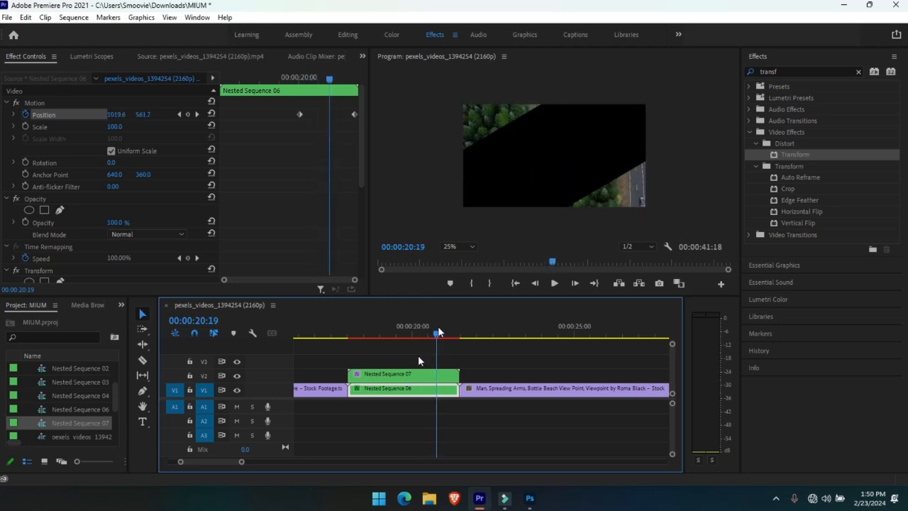
{"action": "left_click", "coordinate": [410, 374]}
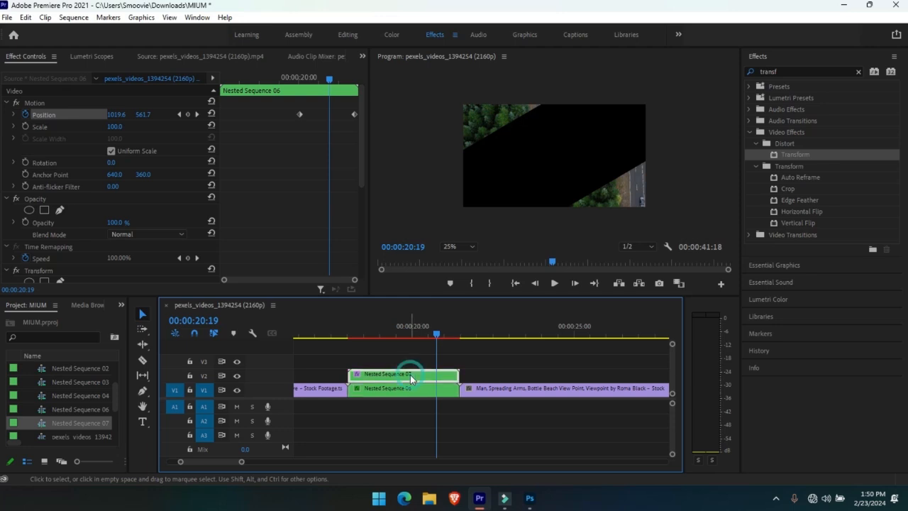
{"action": "left_click", "coordinate": [359, 231]}
{"action": "left_click_drag", "start_coordinate": [285, 117], "coordinate": [362, 144]}
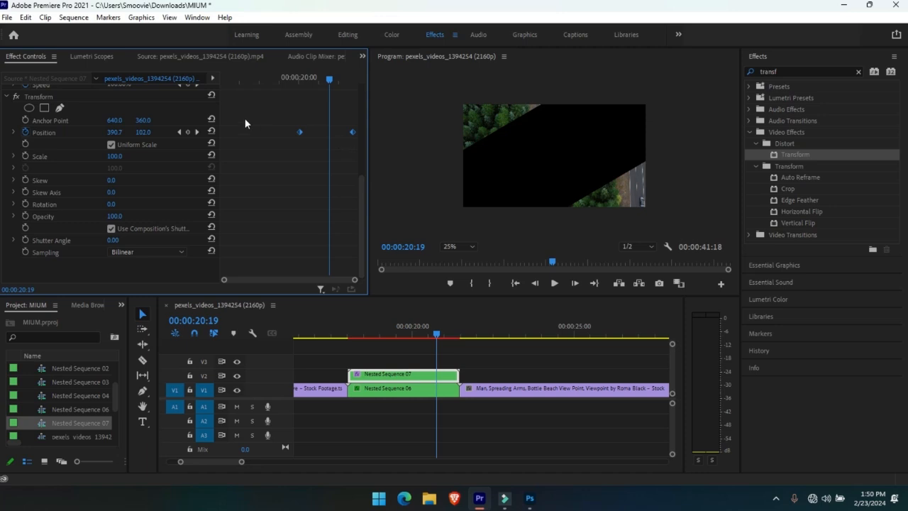
{"action": "left_click", "coordinate": [188, 132]}
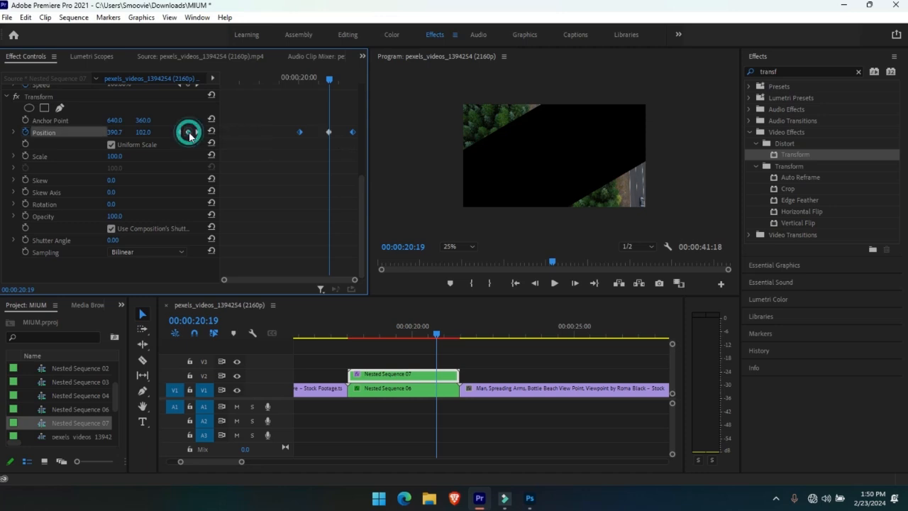
{"action": "left_click", "coordinate": [14, 132]}
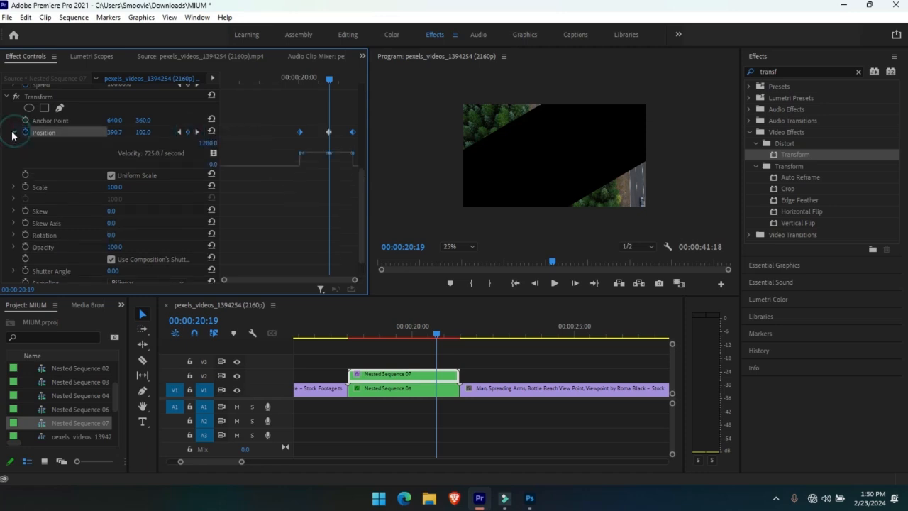
{"action": "left_click_drag", "start_coordinate": [305, 156], "coordinate": [351, 171]}
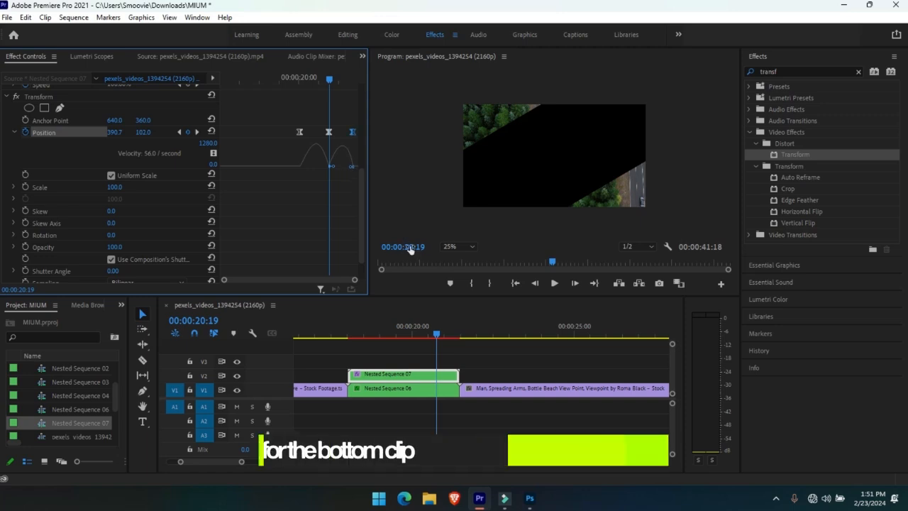
Step: Add a Motion Position keyframe to the V1 nest at 00:00:20:19 and ease all its keyframes into two smooth velocity humps
{"action": "left_click", "coordinate": [421, 389]}
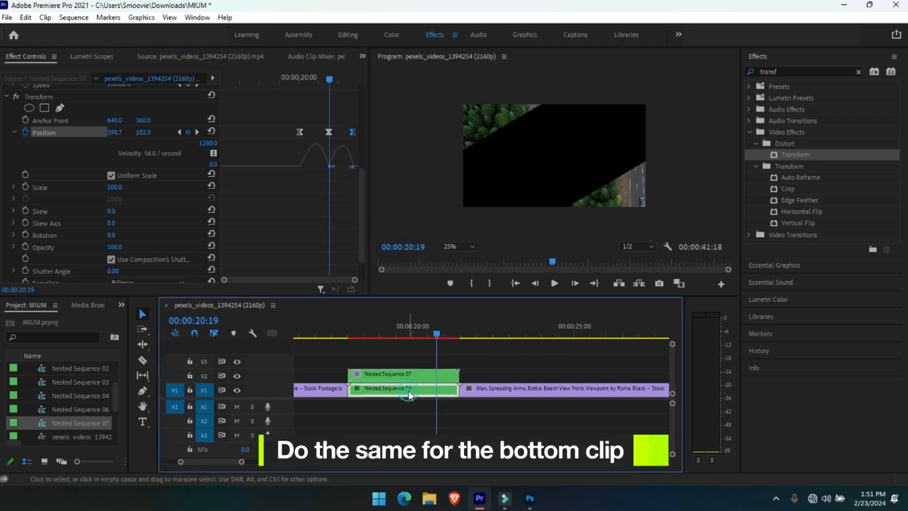
{"action": "left_click_drag", "start_coordinate": [275, 99], "coordinate": [358, 127]}
{"action": "left_click", "coordinate": [188, 114]}
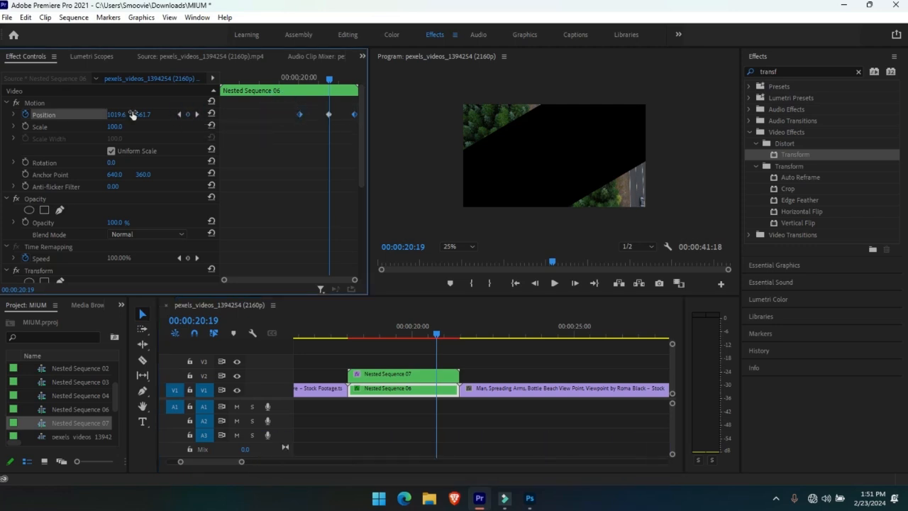
{"action": "left_click", "coordinate": [14, 114]}
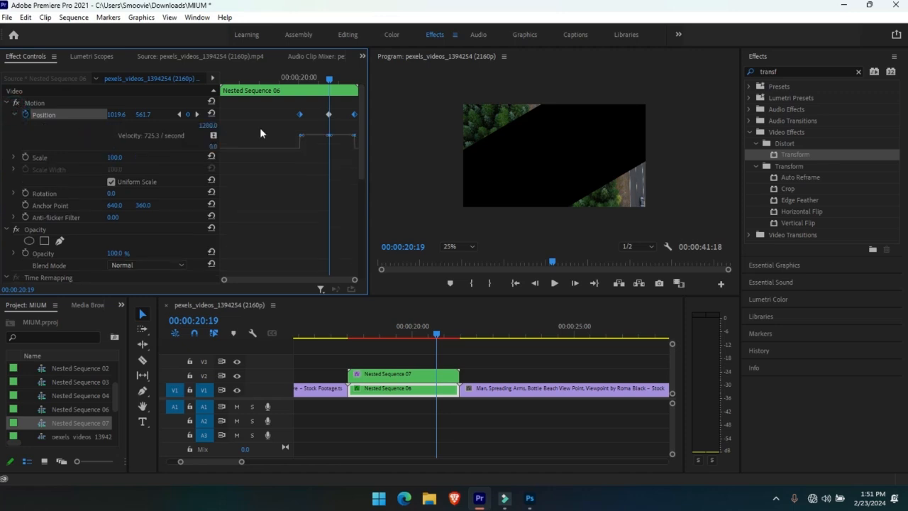
{"action": "left_click_drag", "start_coordinate": [305, 135], "coordinate": [350, 155]}
Step: Play back the transition from just before 00:00:20:00 to check the eased motion of both halves
{"action": "left_click_drag", "start_coordinate": [437, 332], "coordinate": [399, 335]}
{"action": "key", "text": "space"}
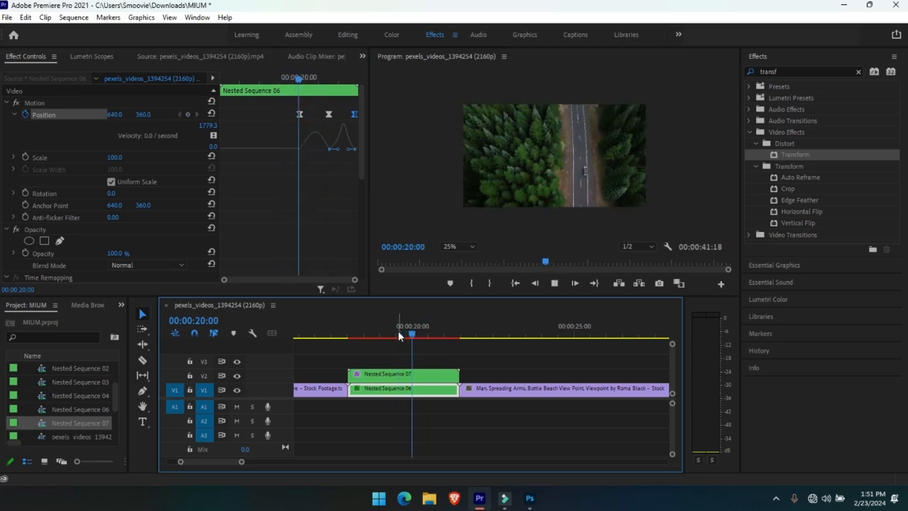
{"action": "key", "text": "space"}
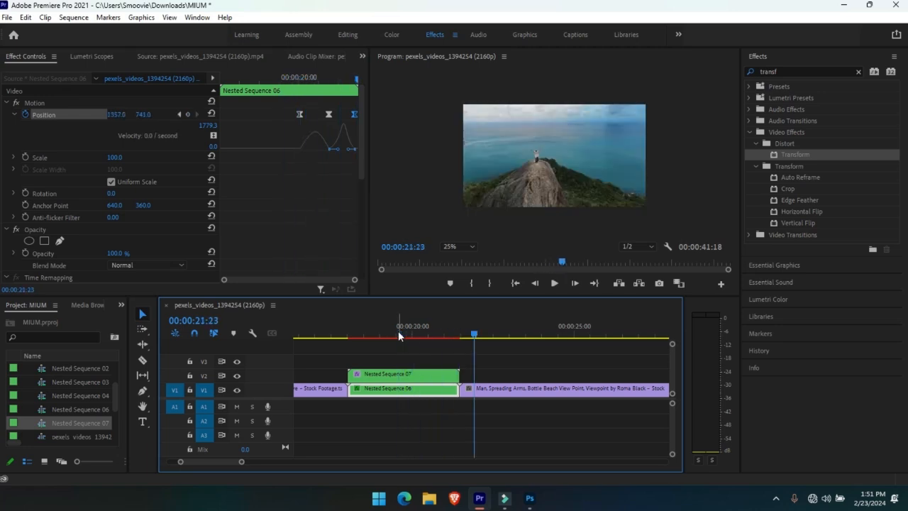
Step: Move the two nests up to V3 and V2, and shift the beach viewpoint clip on V1 earlier to start beneath them near 00:00:20:00
{"action": "left_click_drag", "start_coordinate": [431, 417], "coordinate": [427, 391]}
{"action": "left_click", "coordinate": [484, 391]}
{"action": "left_click_drag", "start_coordinate": [438, 330], "coordinate": [419, 327]}
{"action": "left_click_drag", "start_coordinate": [461, 397], "coordinate": [449, 395]}
Step: Place the Shinobi Vol 2 - Sword sound effect on A1 beneath the transition and play the result from 00:00:19:19
{"action": "scroll", "coordinate": [78, 416], "scroll_direction": "down", "scroll_amount": 3}
{"action": "left_click_drag", "start_coordinate": [370, 391], "coordinate": [421, 405]}
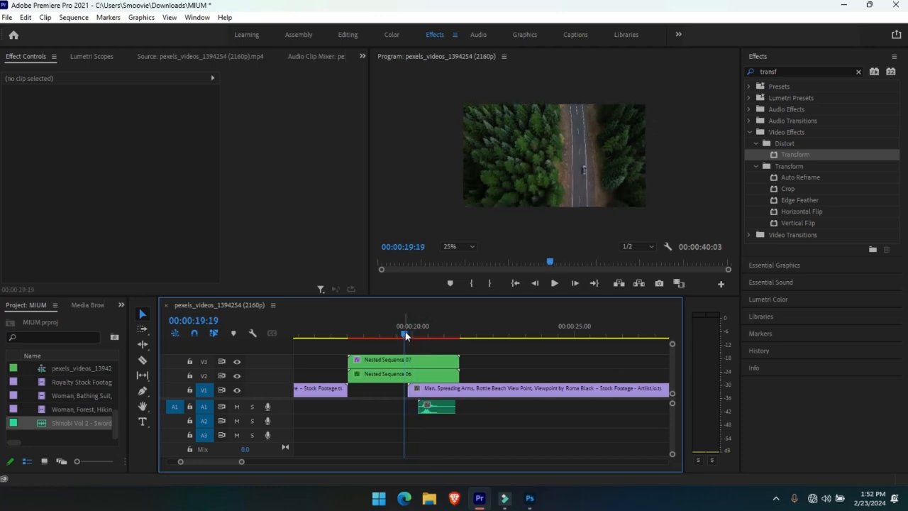
{"action": "key", "text": "space"}
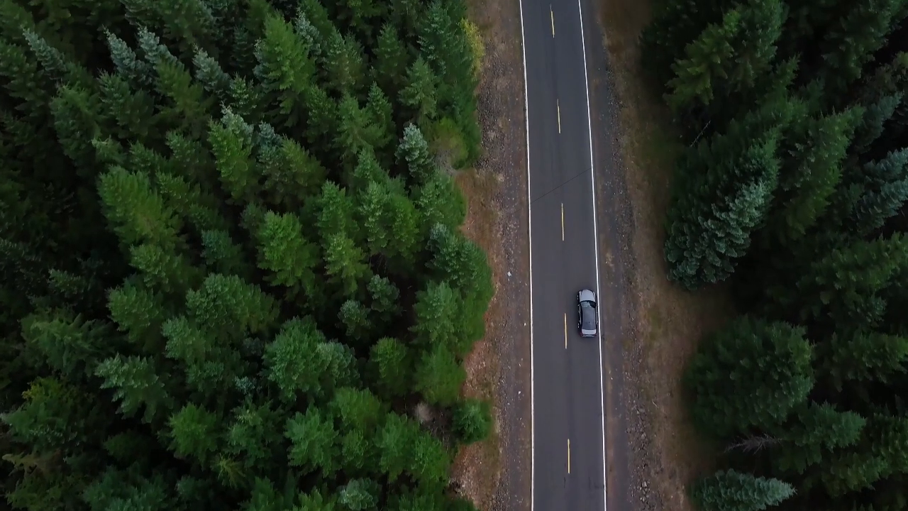